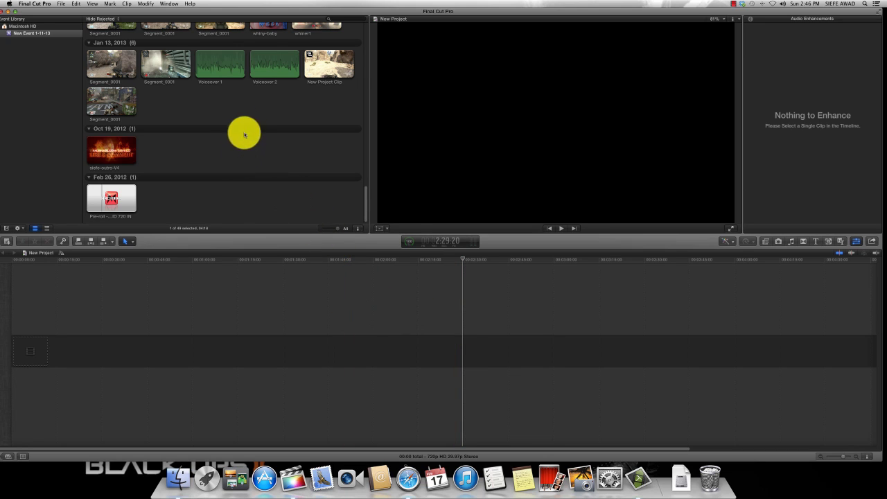
Find the Pre-roll Machinima Network ID clip and place it at the start of the New Project timeline.
scroll(247, 109, "up", 5)
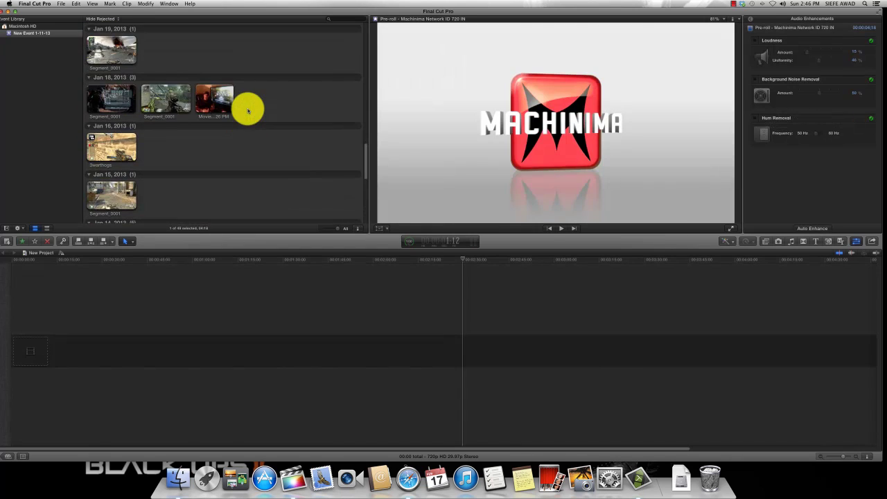
scroll(248, 111, "down", 5)
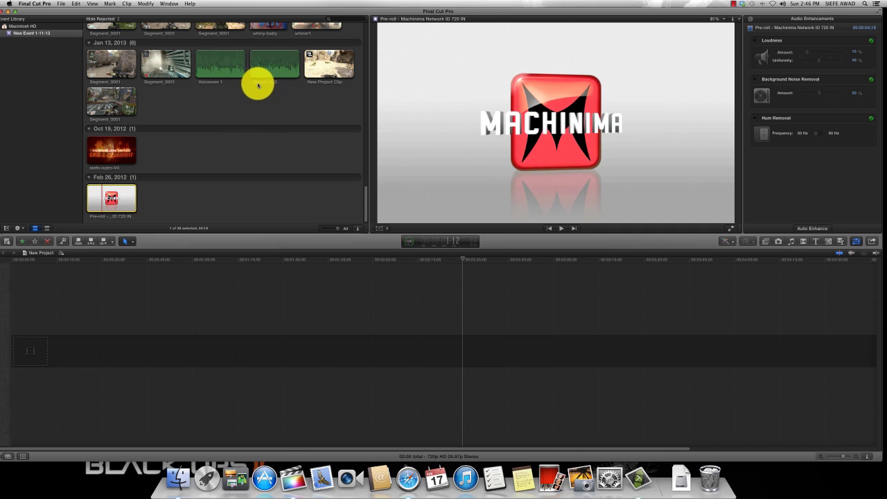
scroll(274, 81, "up", 2)
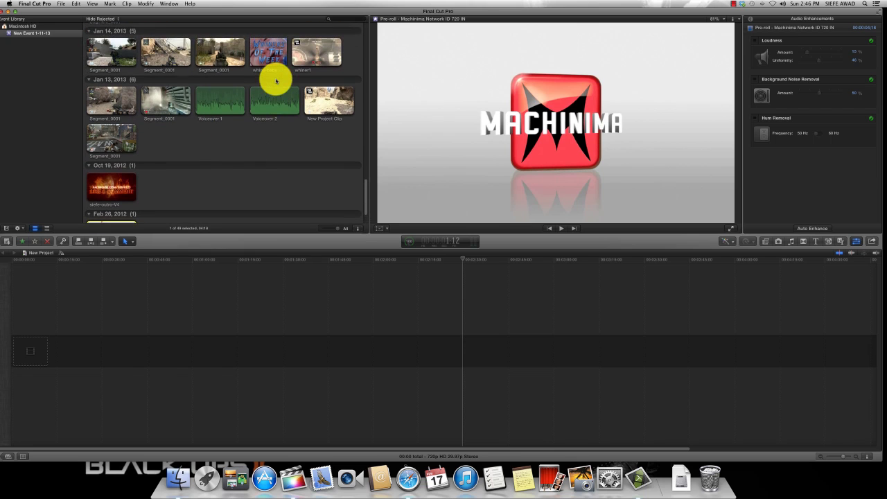
scroll(272, 81, "up", 3)
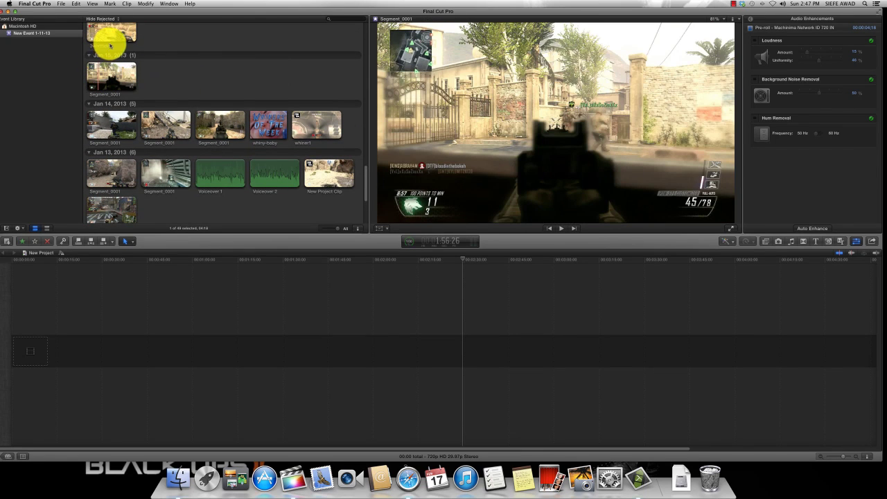
scroll(189, 124, "down", 1)
scroll(188, 123, "down", 3)
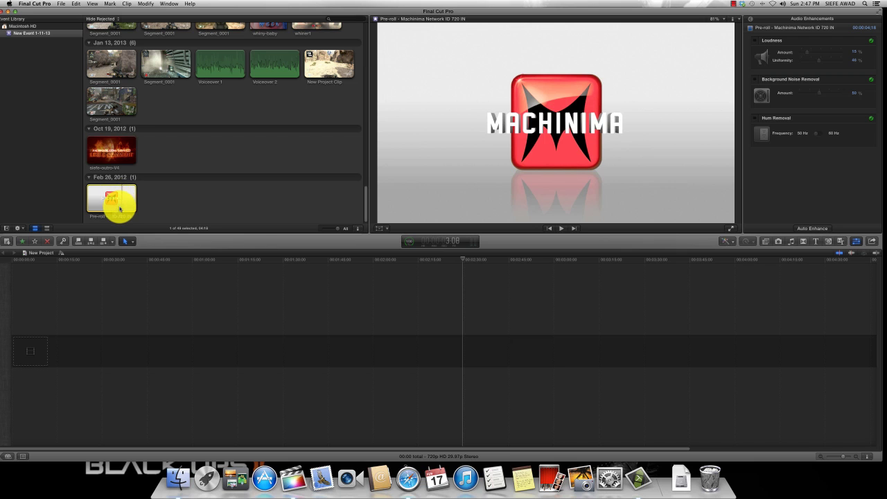
left_click_drag(119, 209, 36, 345)
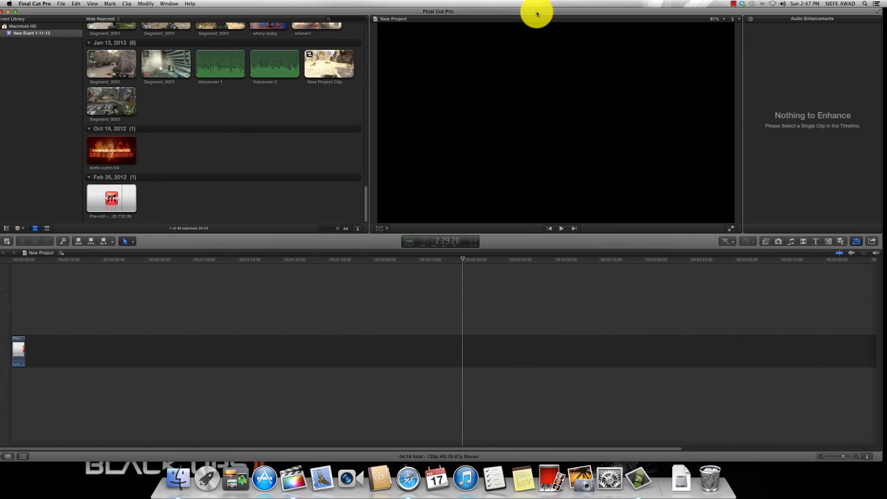
Add Segment_0001.mp4 from Finder to the timeline right after the Machinima pre-roll.
double_click(537, 11)
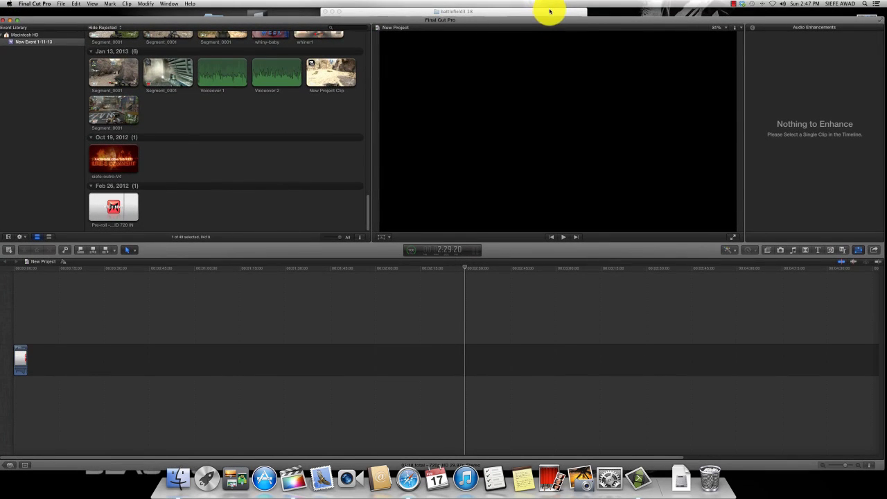
left_click(550, 11)
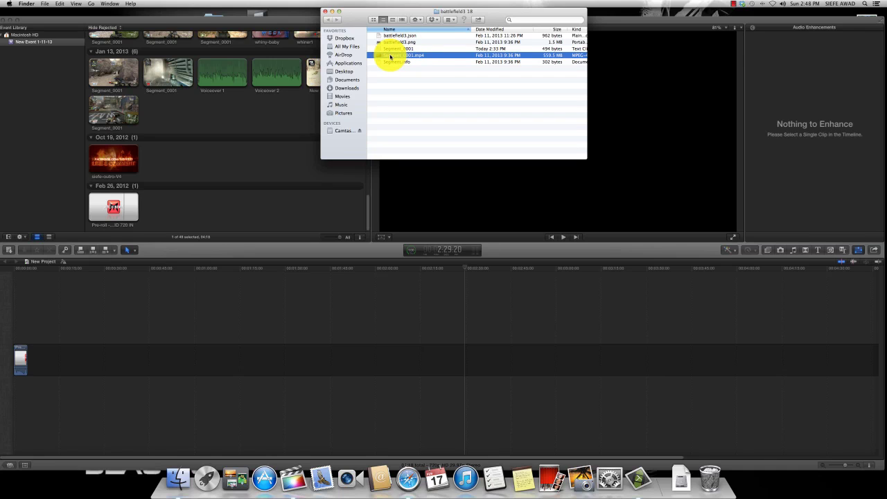
left_click_drag(390, 57, 114, 347)
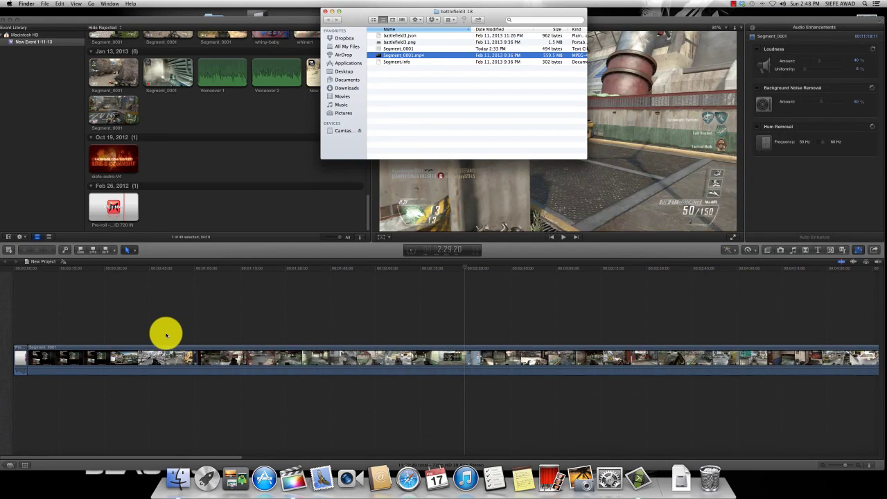
left_click(637, 19)
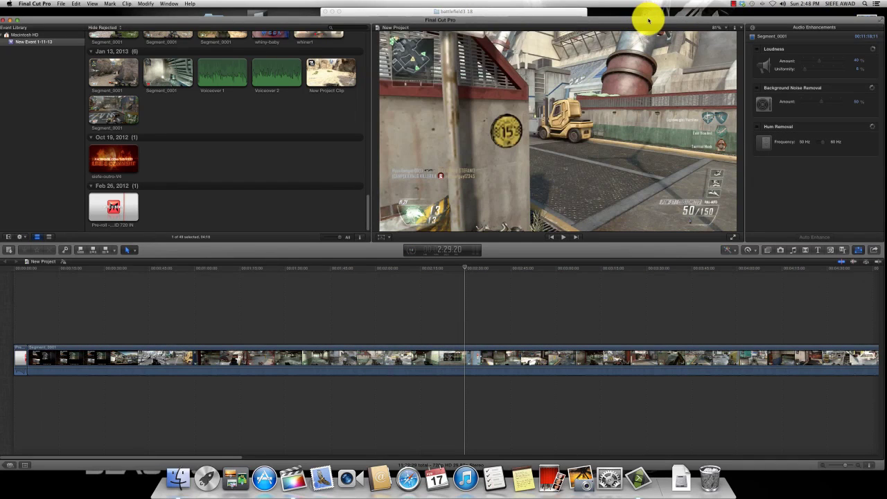
left_click_drag(644, 15, 655, 12)
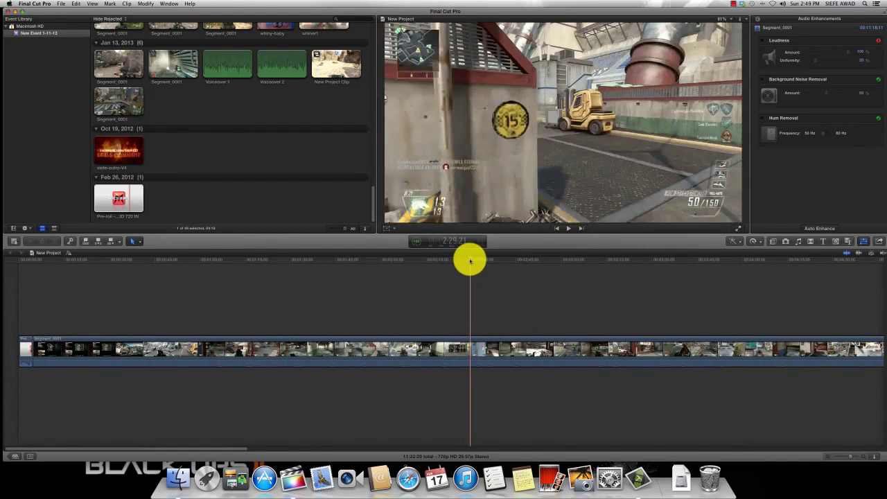
Move the playhead back along the project timeline.
left_click(331, 262)
Play the project from the start and stop at the HYDRO title, about 33 seconds in.
left_click_drag(348, 262, 7, 250)
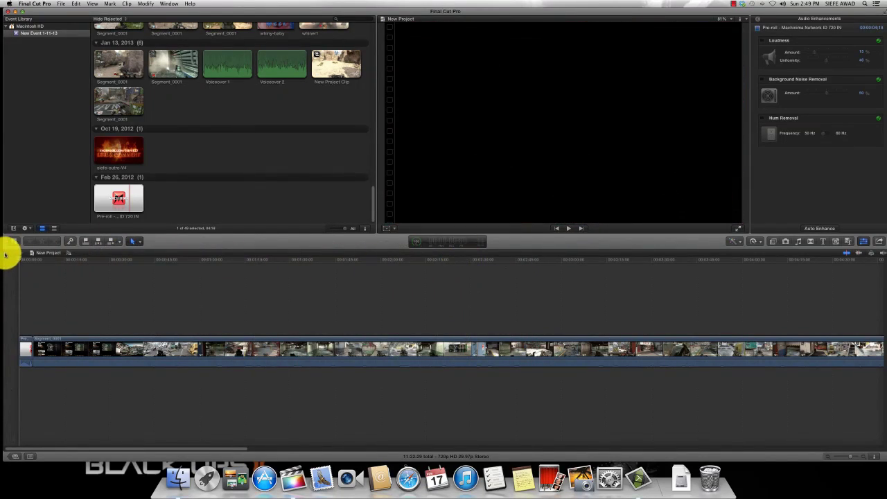
left_click(570, 230)
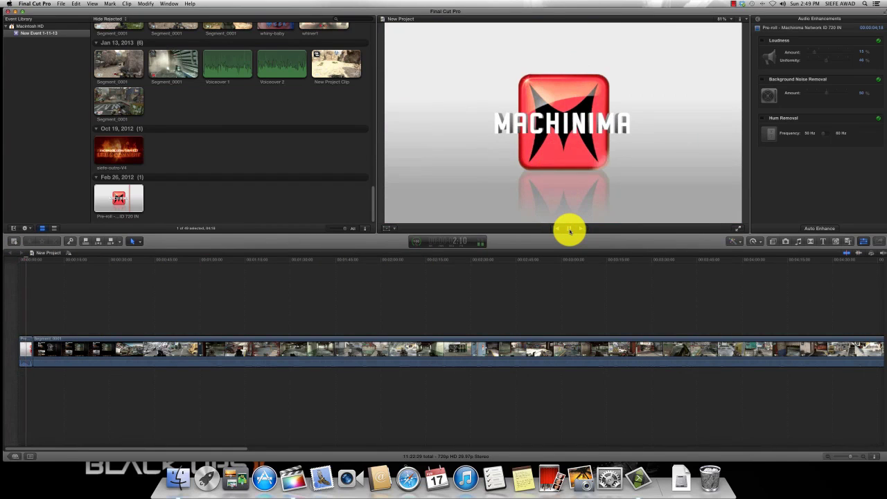
key("XF86AudioRaiseVolume")
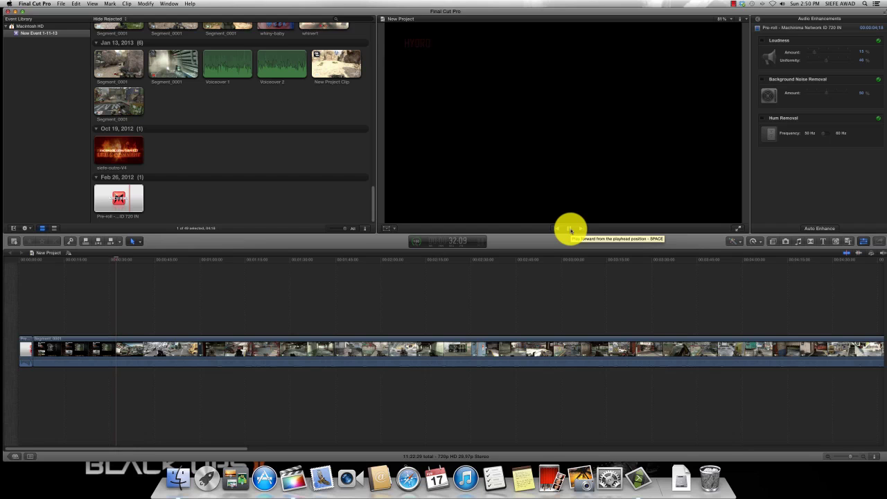
left_click(570, 230)
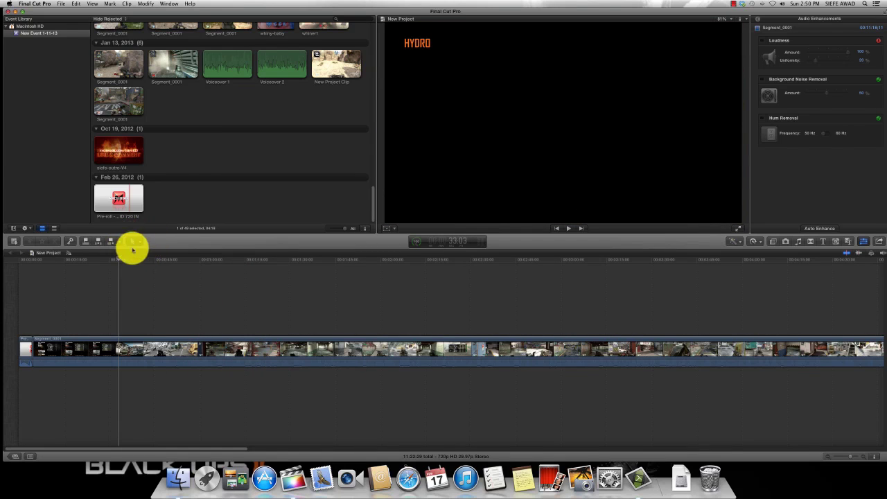
left_click(139, 244)
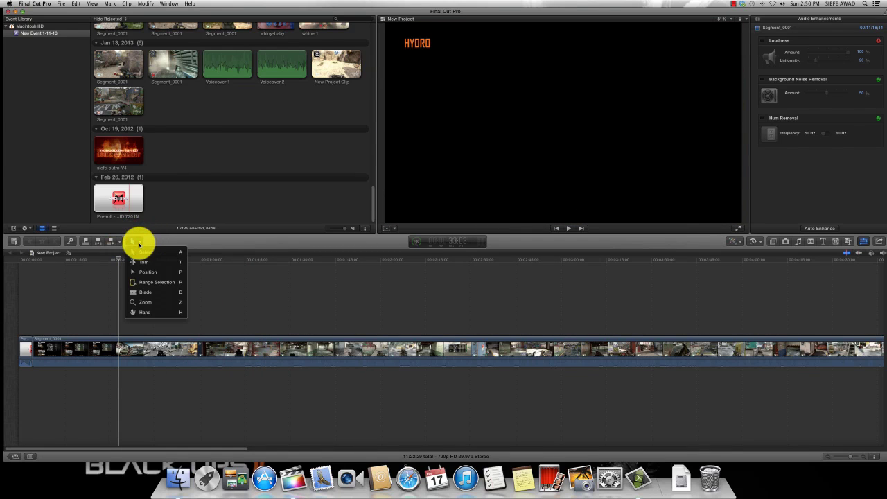
Blade the Segment_0001 clip at about 28:21, then select the resulting pieces with the Select tool.
left_click(166, 292)
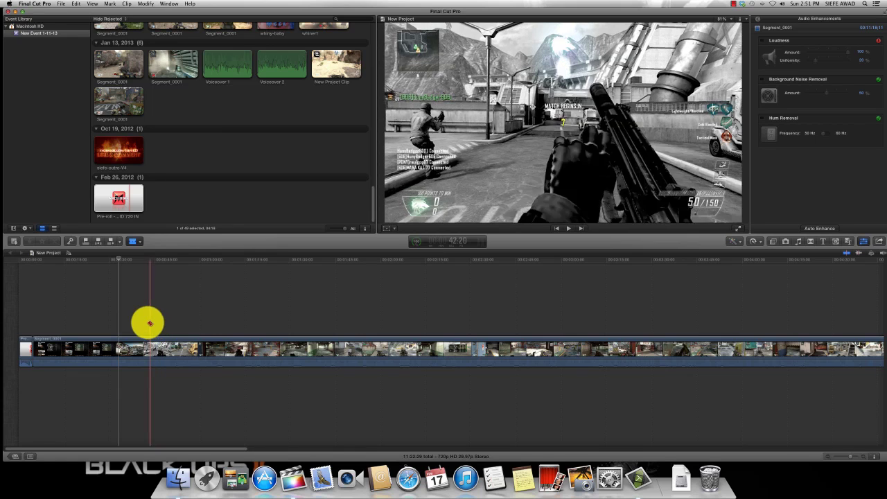
left_click(118, 283)
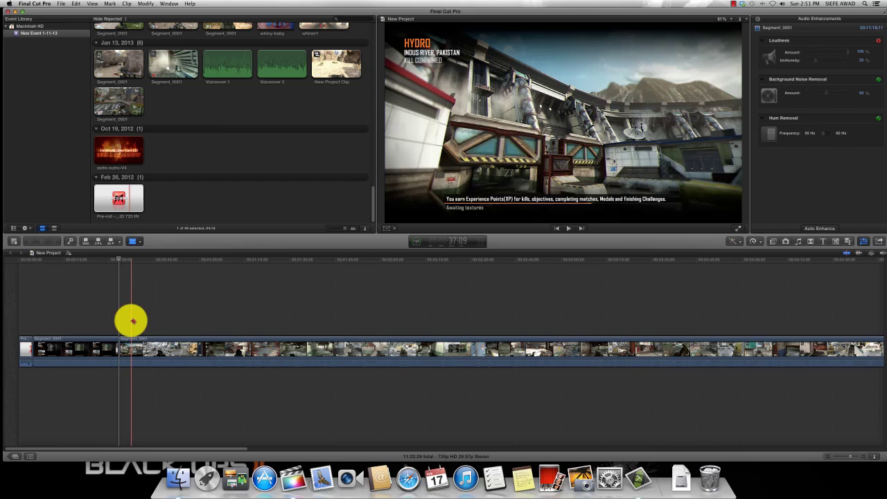
left_click(139, 241)
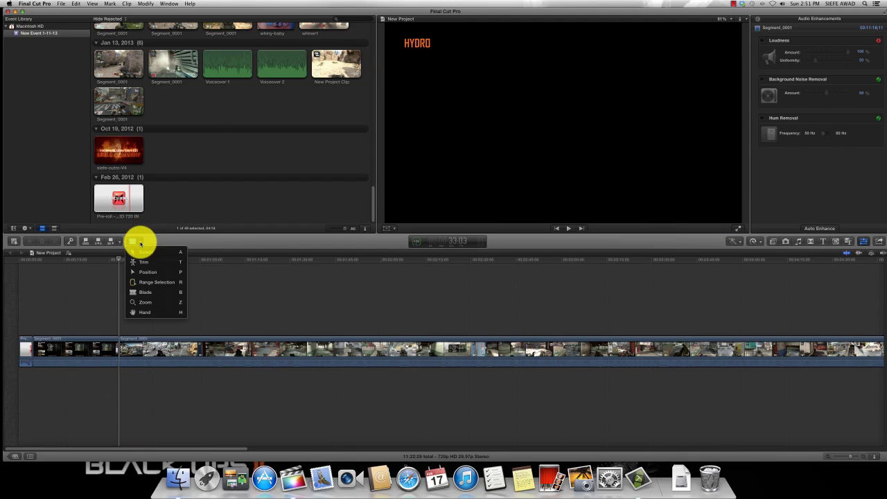
left_click(145, 253)
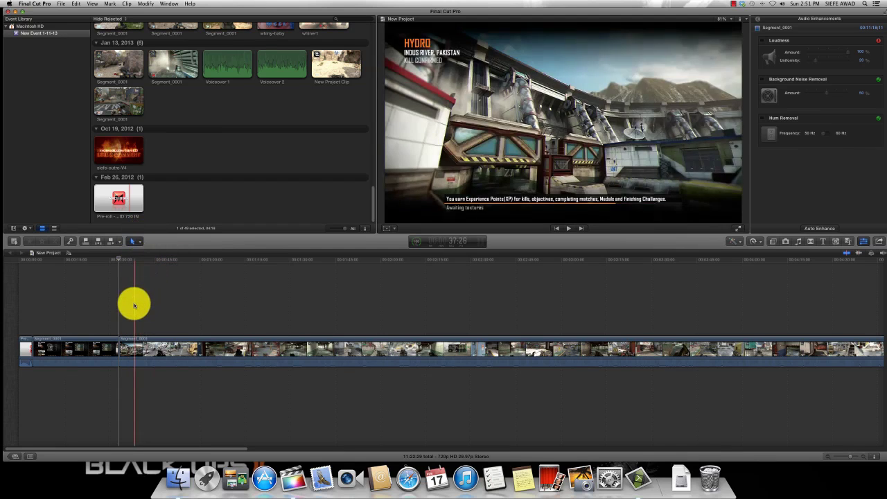
left_click(113, 341)
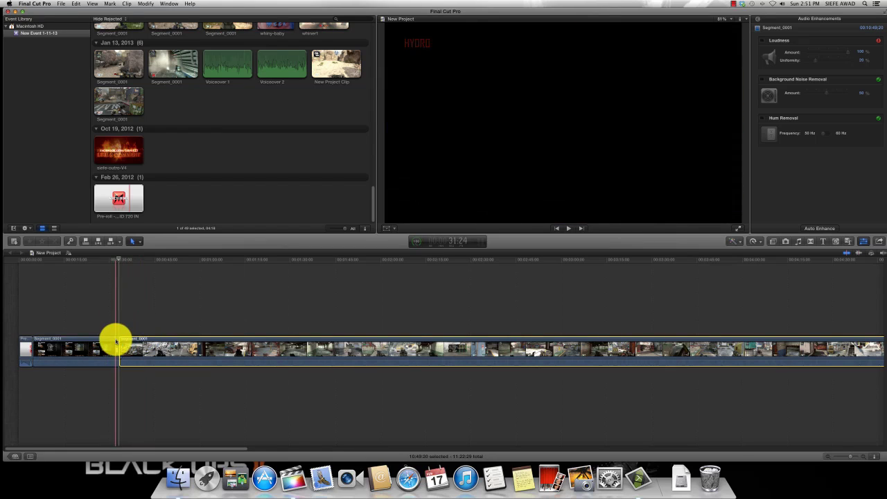
left_click(138, 341)
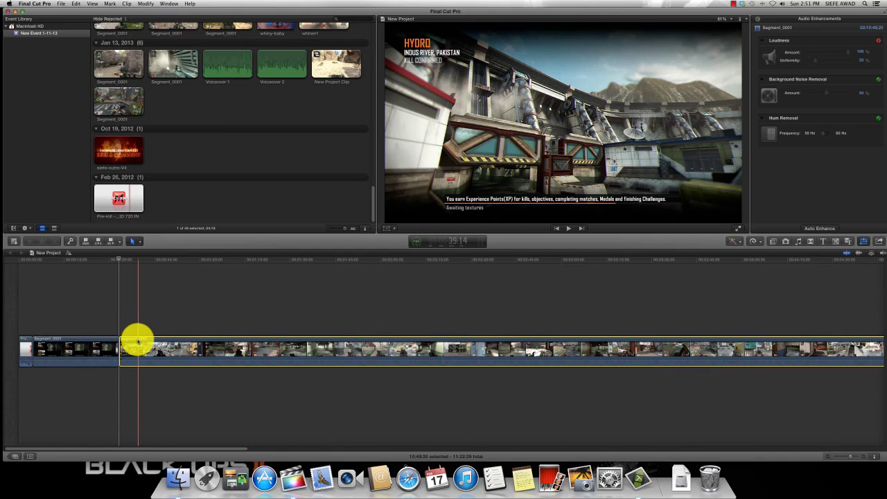
left_click(109, 340)
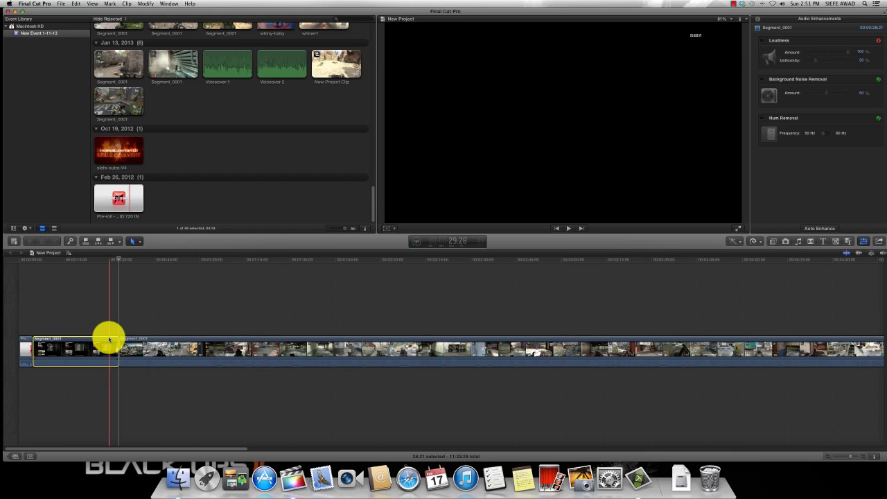
Delete the roughly 28-second opening gameplay piece so the gameplay starts at the HYDRO title.
key("Delete")
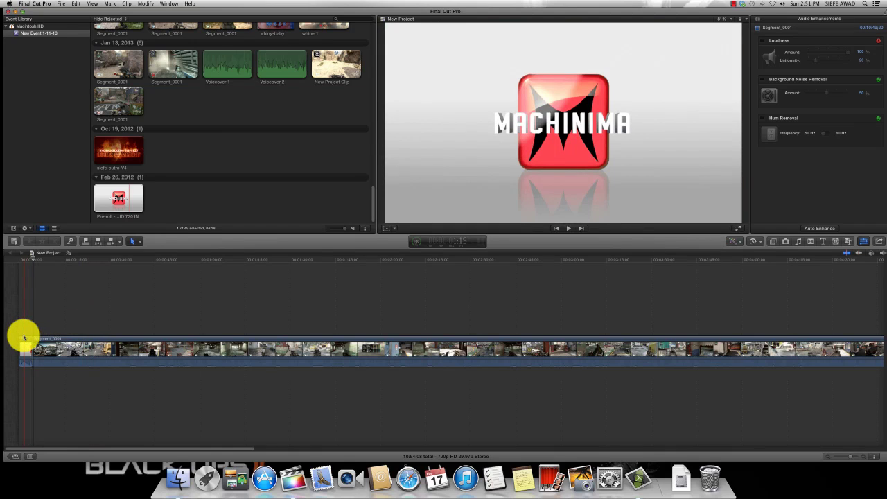
left_click(32, 258)
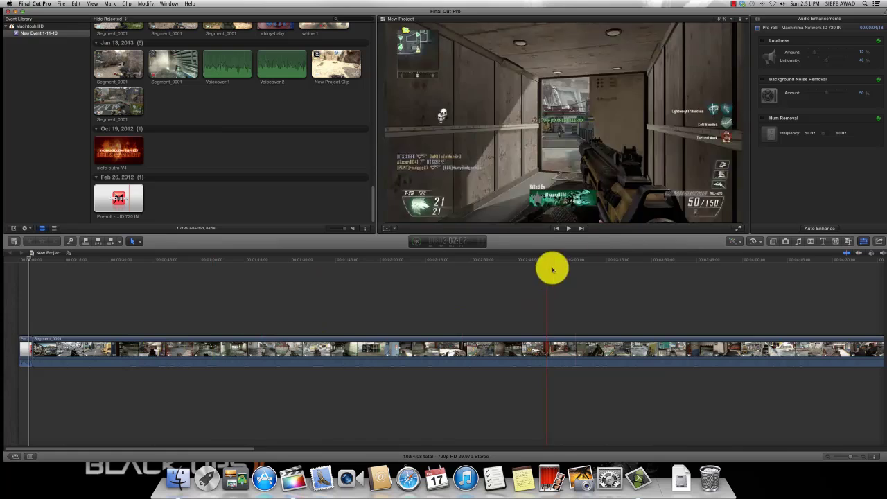
left_click(572, 233)
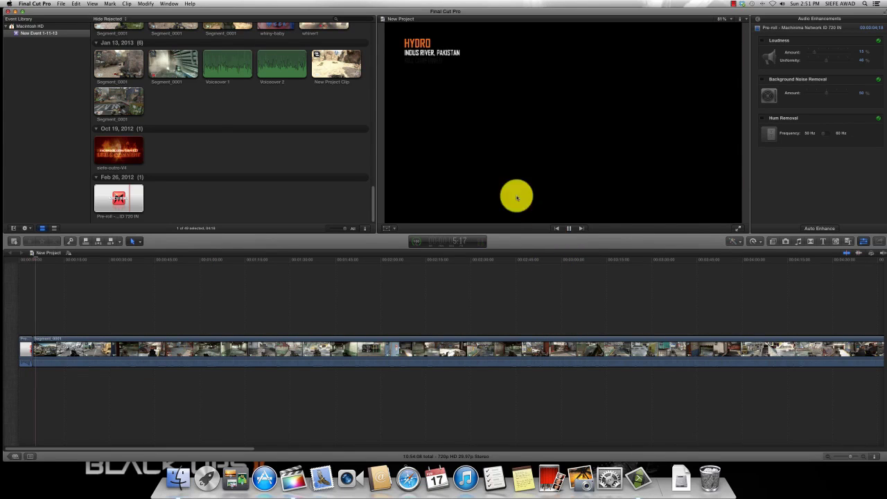
left_click(569, 228)
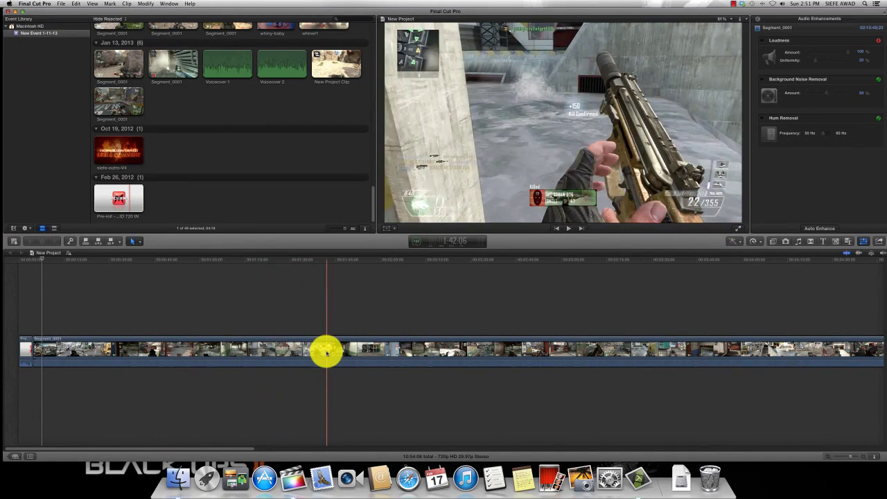
Blade out and delete a 3-second gameplay piece near 1:25, bringing the project to 10:51:08.
left_click(133, 240)
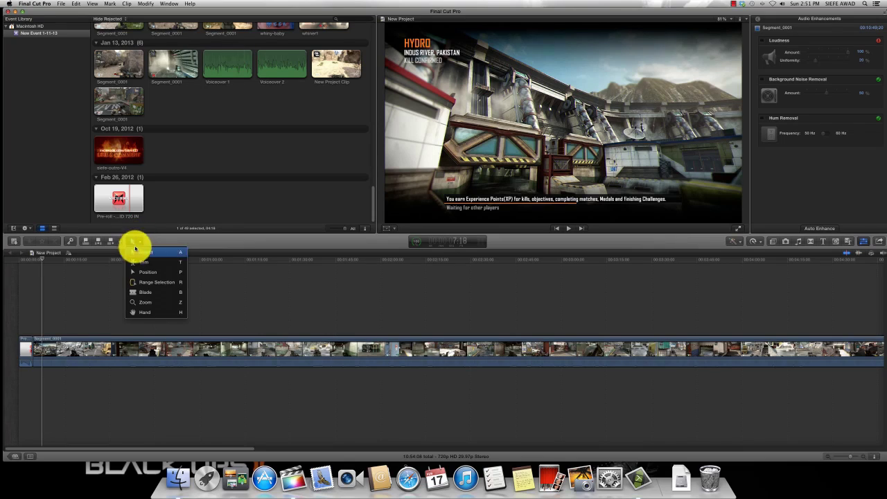
left_click(145, 292)
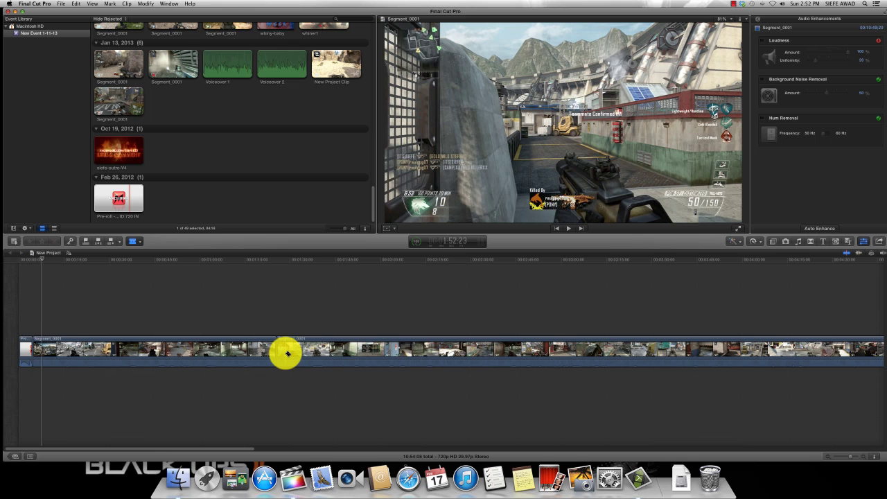
left_click(284, 353)
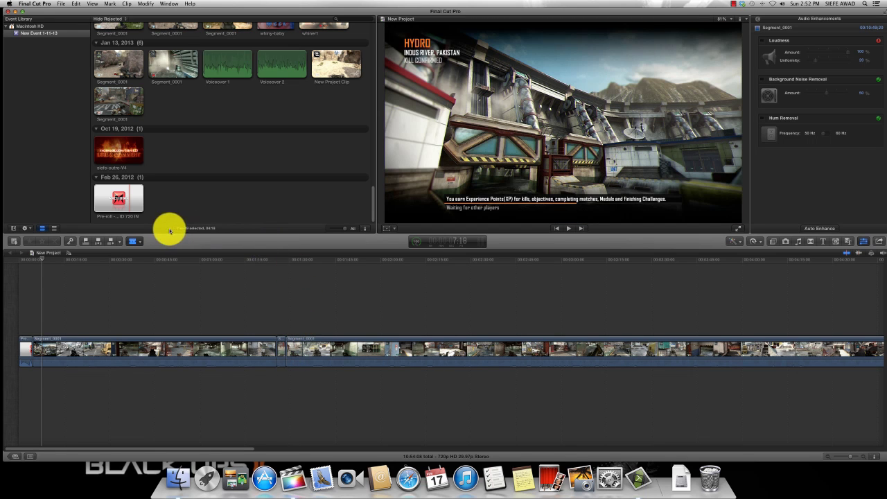
left_click(142, 242)
left_click(149, 251)
left_click(283, 347)
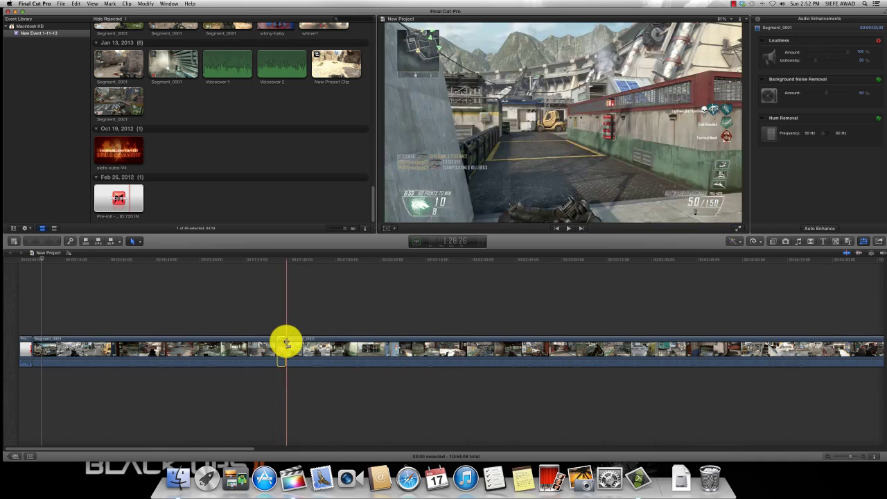
key("Delete")
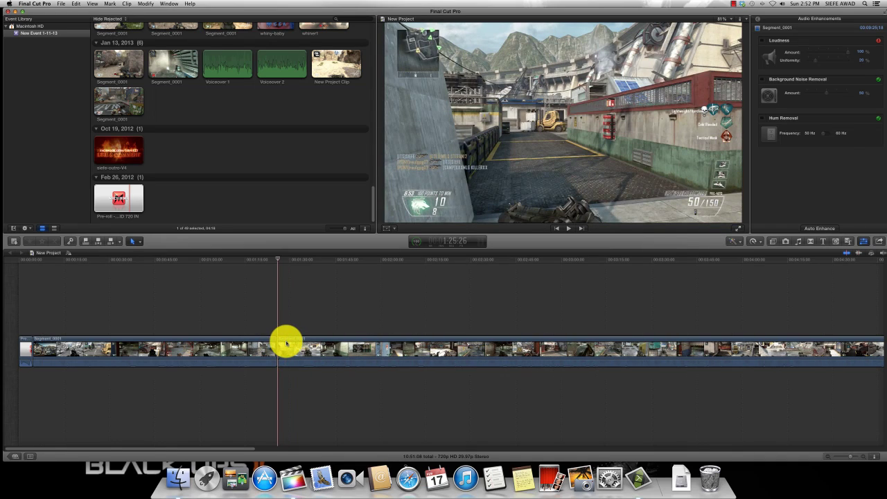
left_click(277, 257)
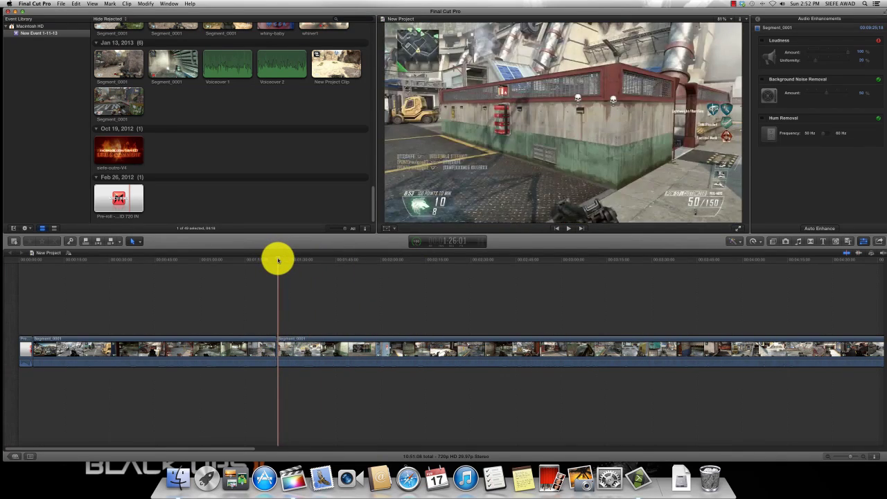
Add a cross dissolve at the 1:25 edit point via Edit > Add Cross Dissolve and review it.
left_click(273, 258)
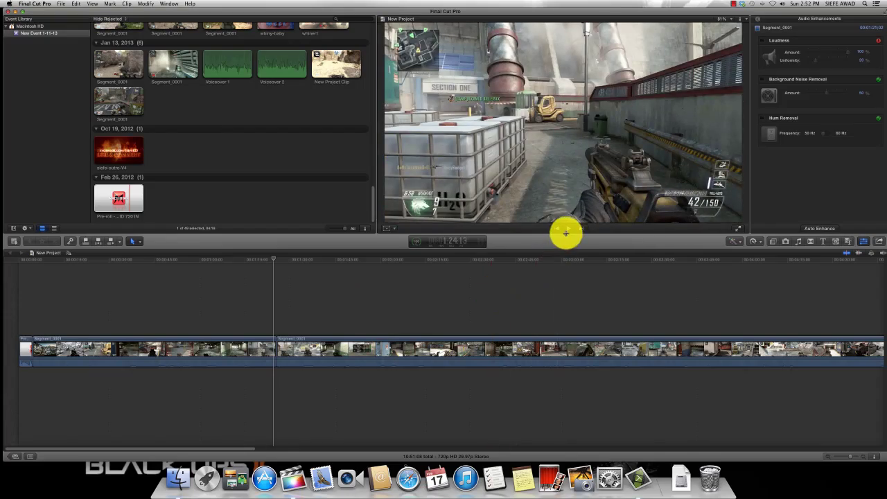
left_click(568, 229)
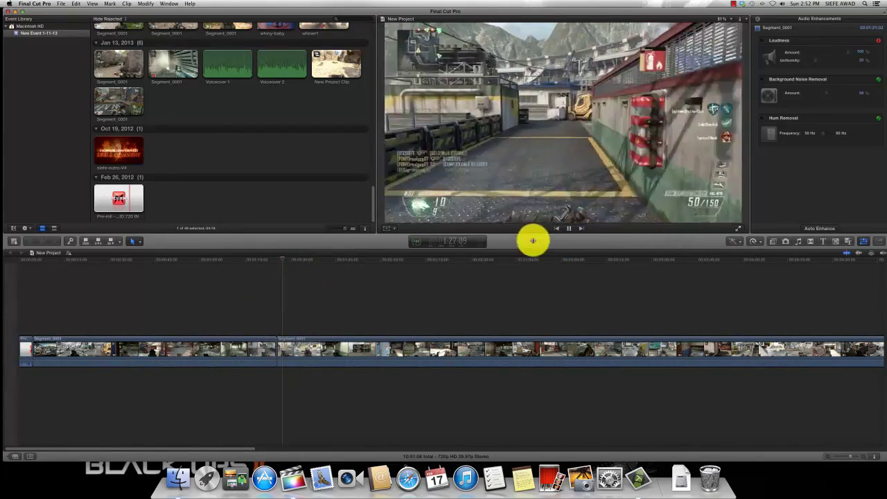
left_click(579, 233)
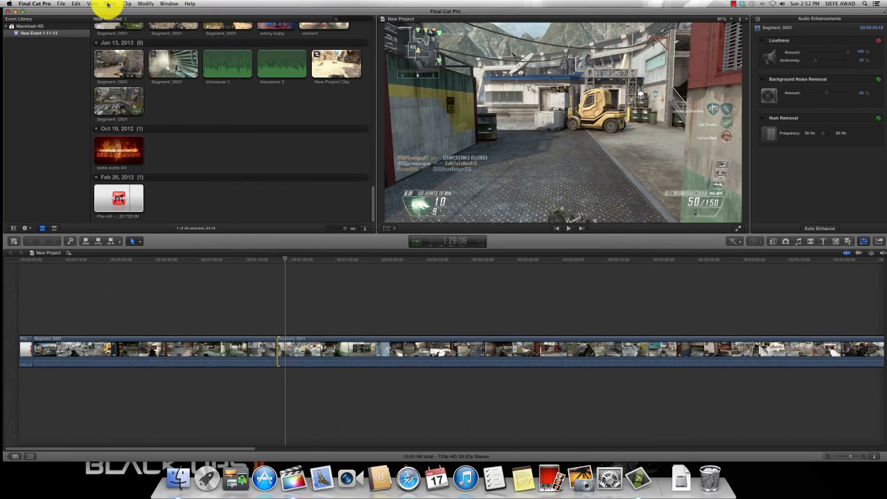
left_click(75, 5)
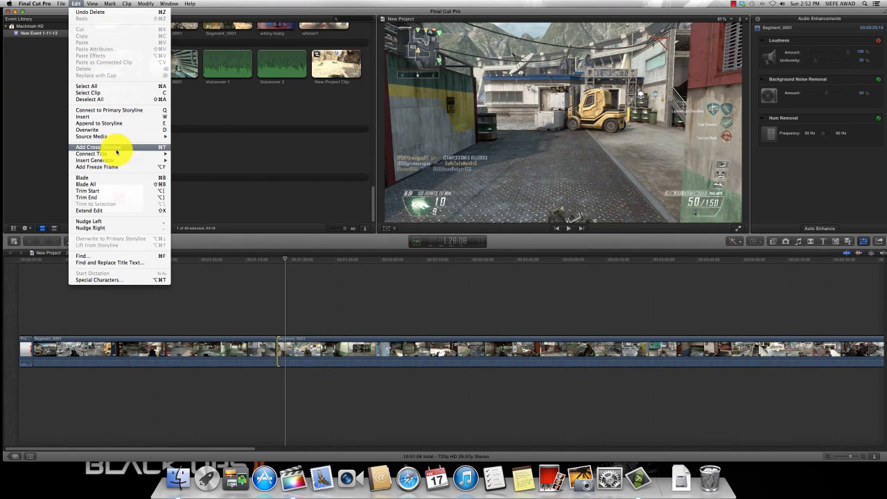
left_click(118, 147)
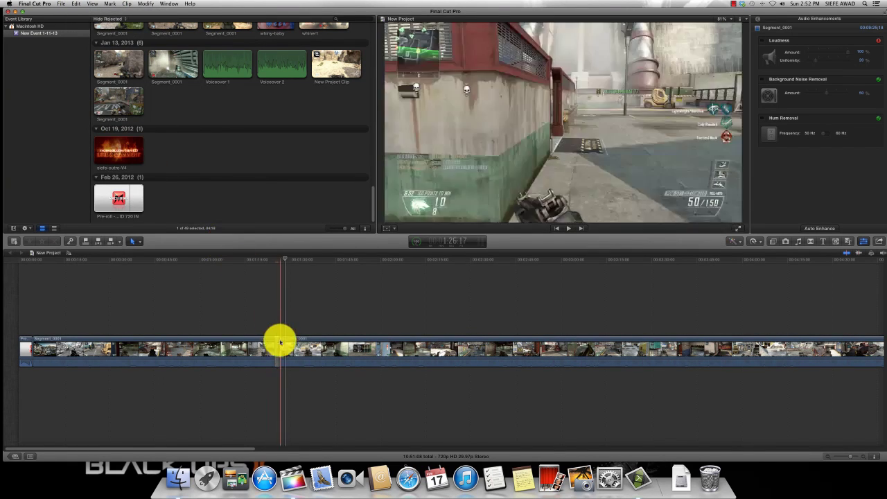
left_click_drag(288, 258, 267, 259)
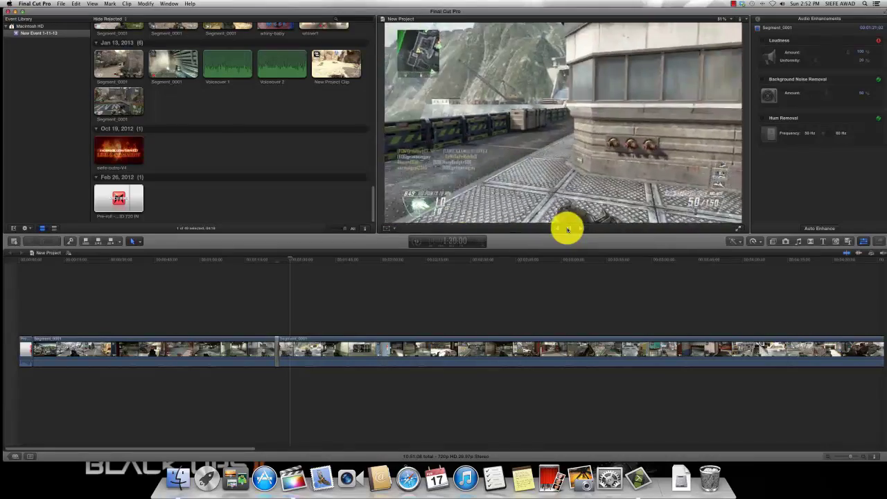
key("space")
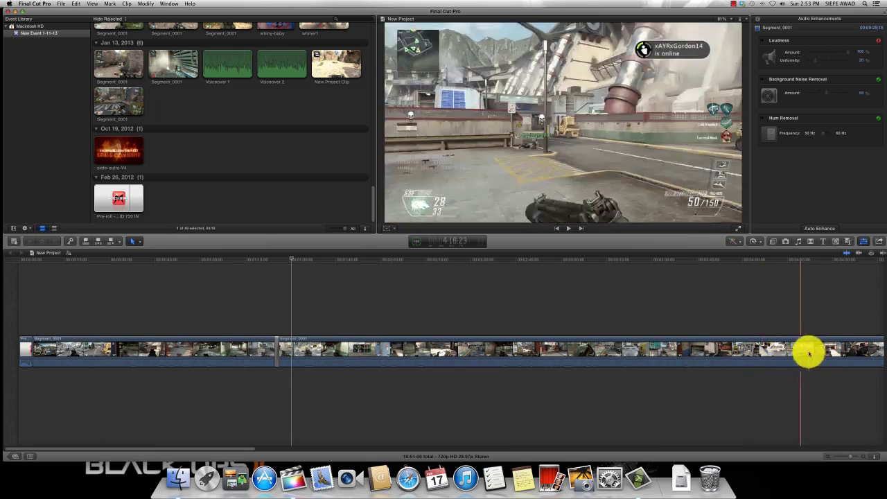
Insert the Pre-roll Machinima clip at 0:00 using W, ahead of the gameplay.
scroll(626, 354, "right", 2)
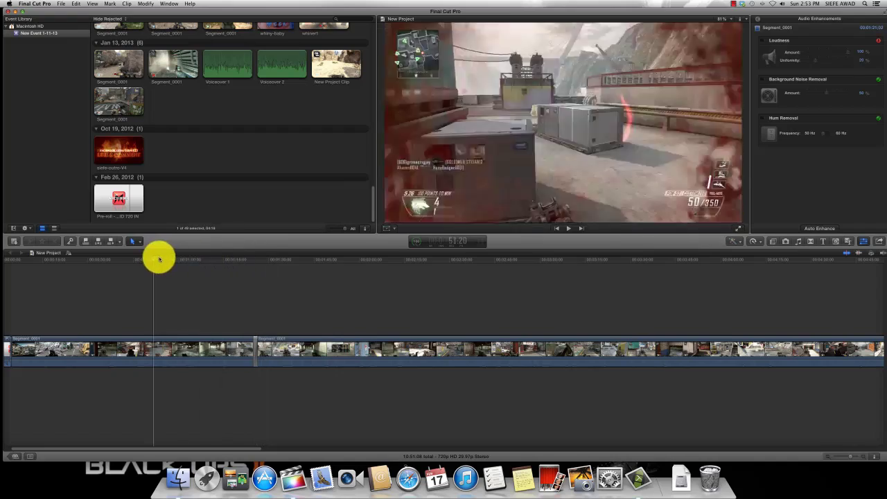
key("w")
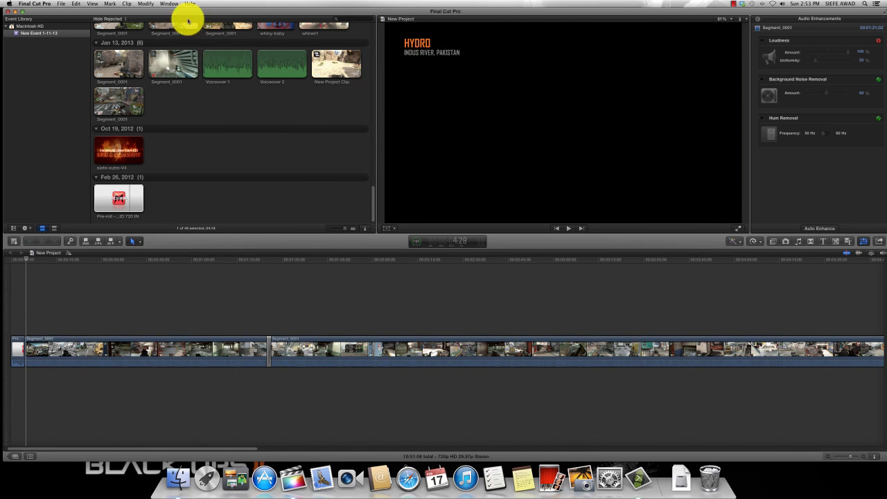
Open Window > Record Audio to record voiceover from the Blue Snowball into New Event 1-11-13.
left_click(172, 4)
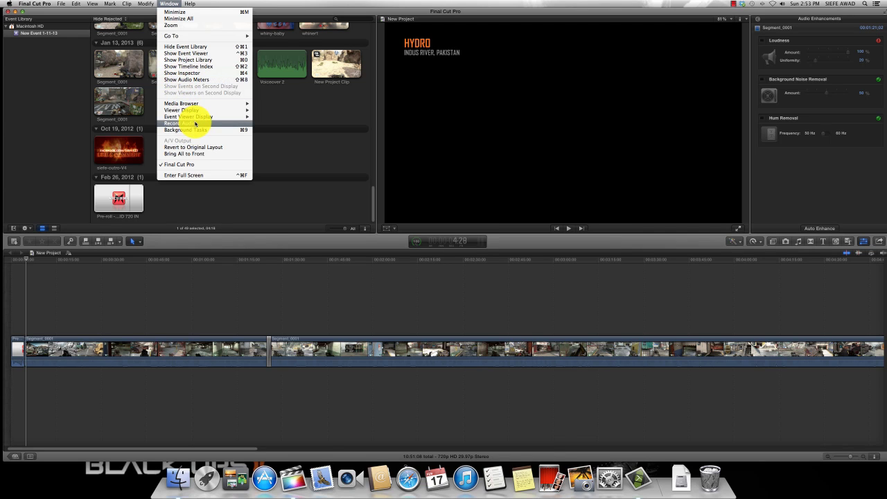
left_click(196, 124)
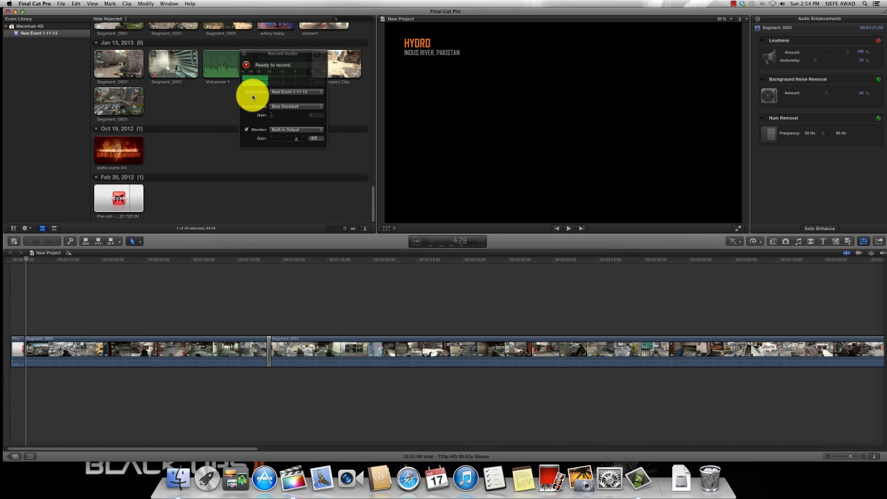
Mute the speakers and record a short Voiceover 1 commentary over the opening gameplay.
key("XF86AudioMute")
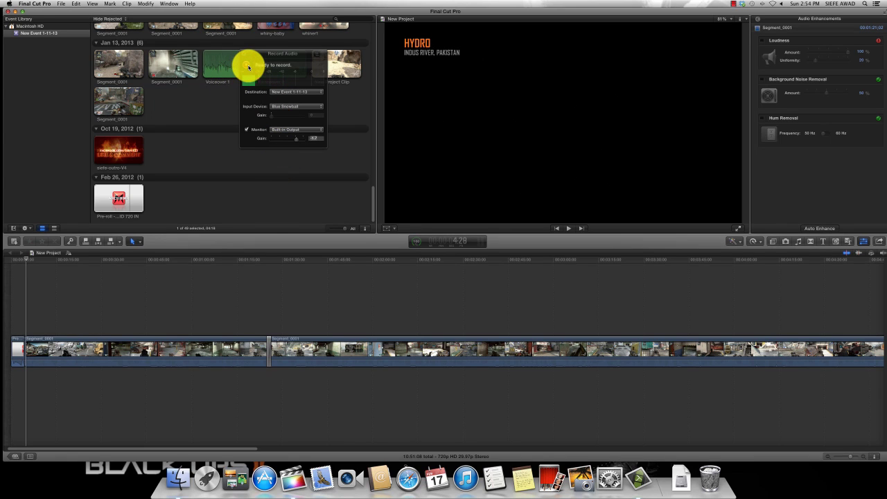
left_click(249, 68)
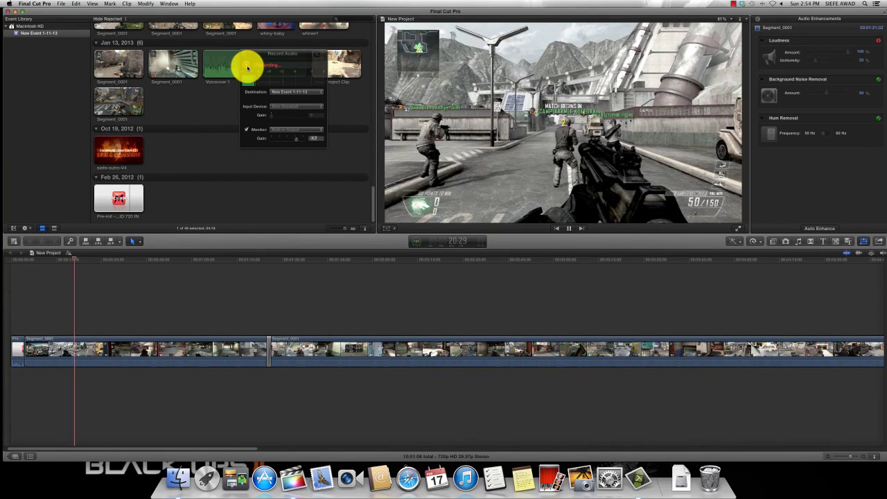
left_click(247, 68)
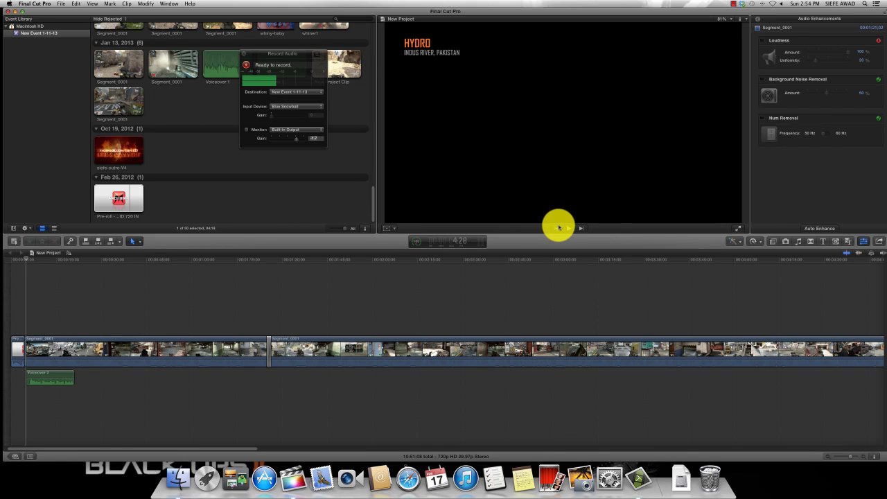
Raise the system volume and play back the project to review the voiceover.
key("XF86AudioRaiseVolume")
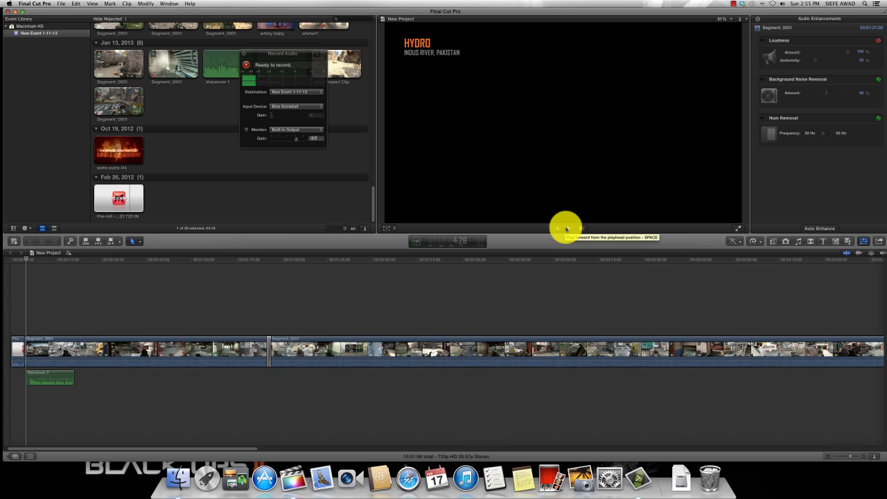
left_click(567, 229)
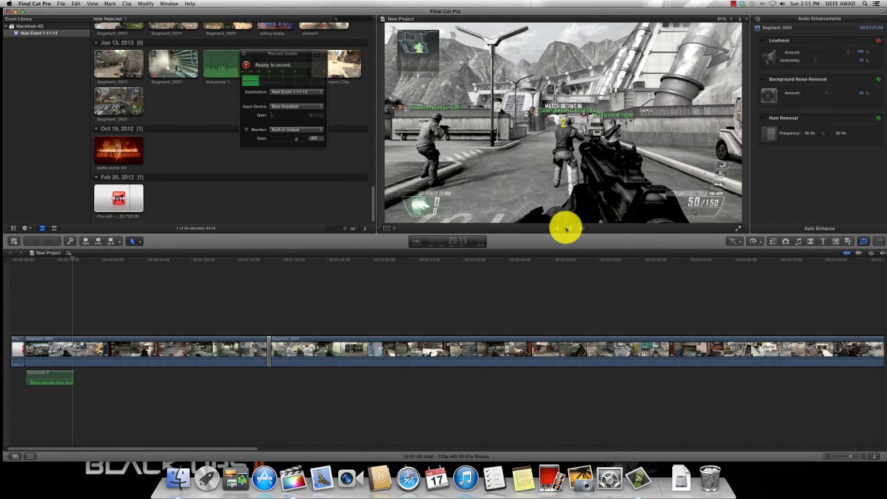
left_click(567, 229)
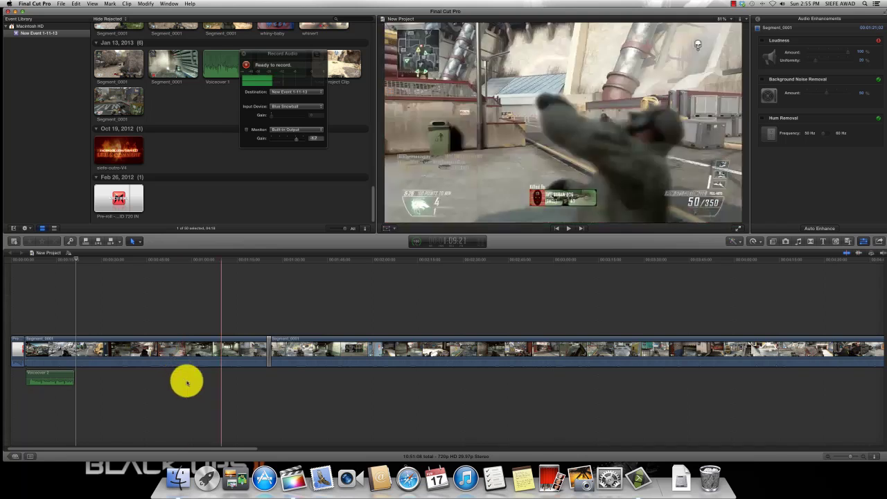
Skim the gameplay, then drag the Voiceover 1 volume line down to lower its level.
left_click(389, 359)
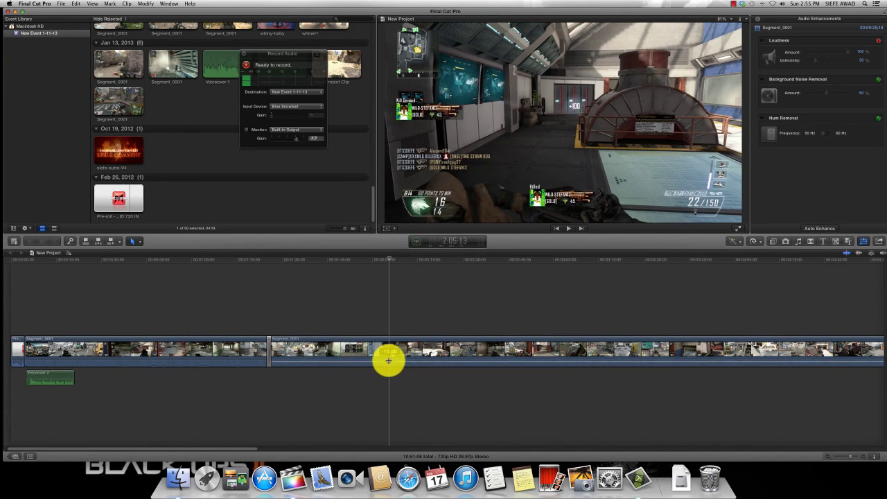
left_click(389, 359)
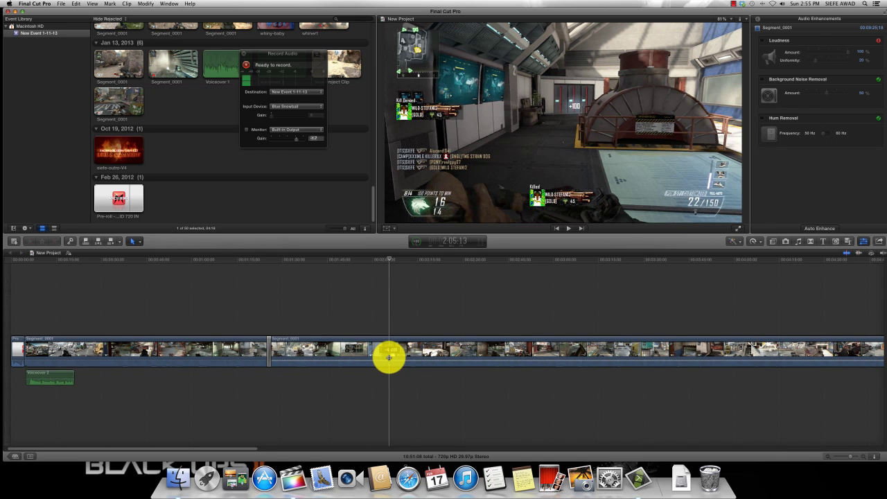
left_click(257, 360)
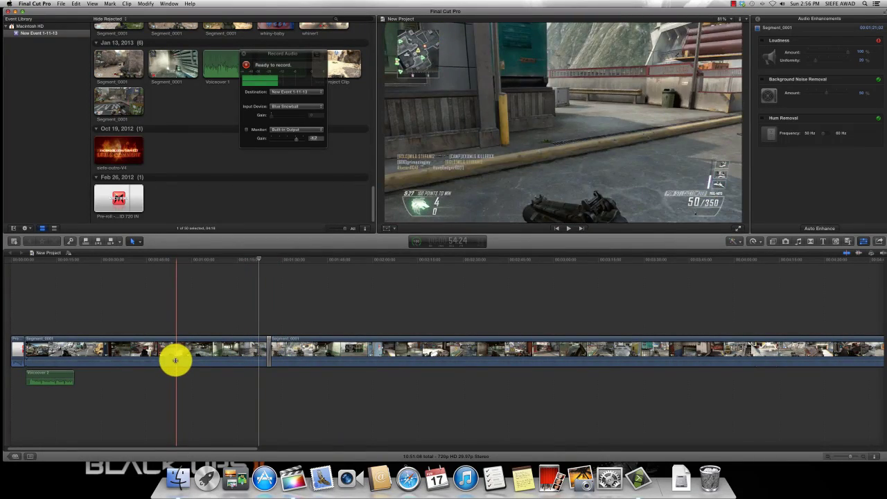
left_click(66, 377)
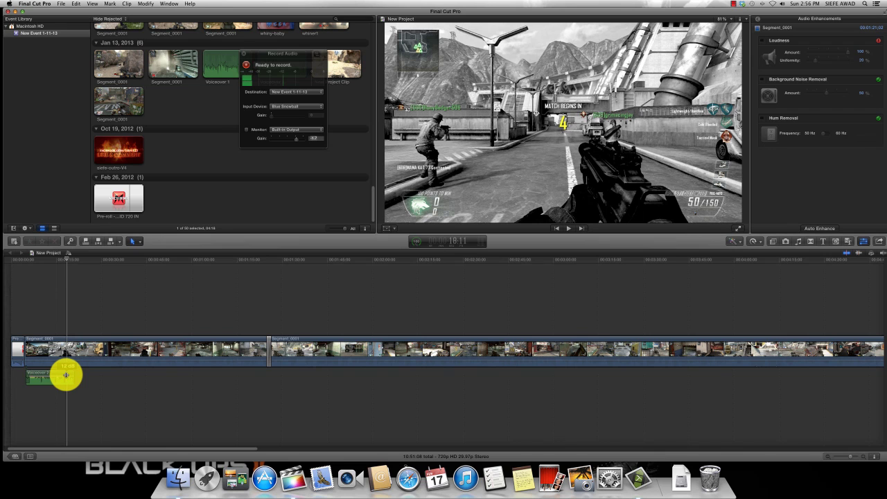
left_click_drag(66, 375, 69, 374)
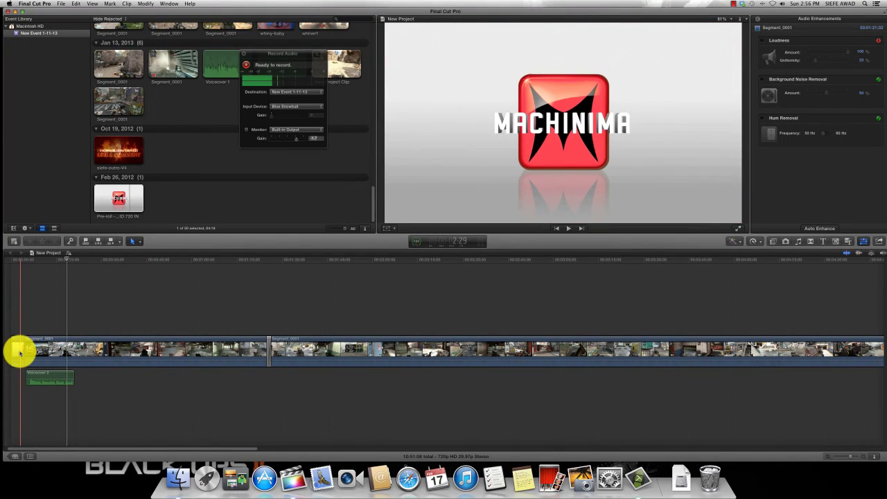
Select all timeline clips and combine them into a compound clip named 'Final Cut Pro video'.
key("super+a")
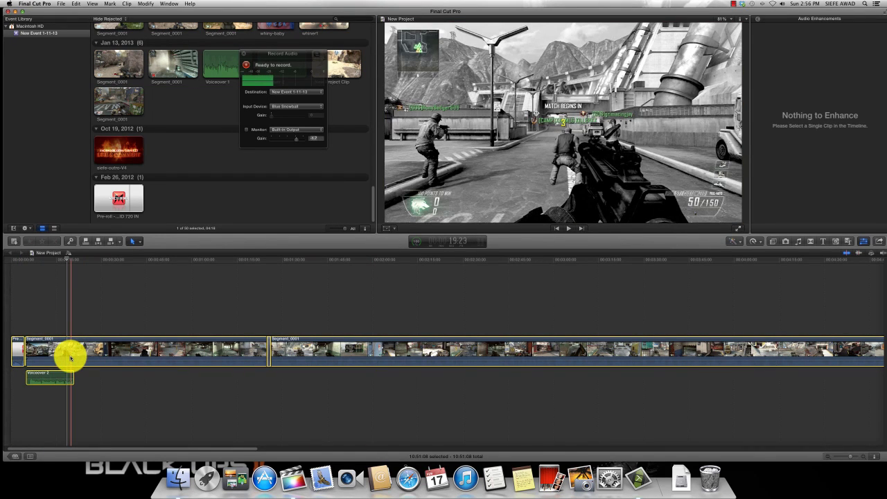
right_click(110, 356)
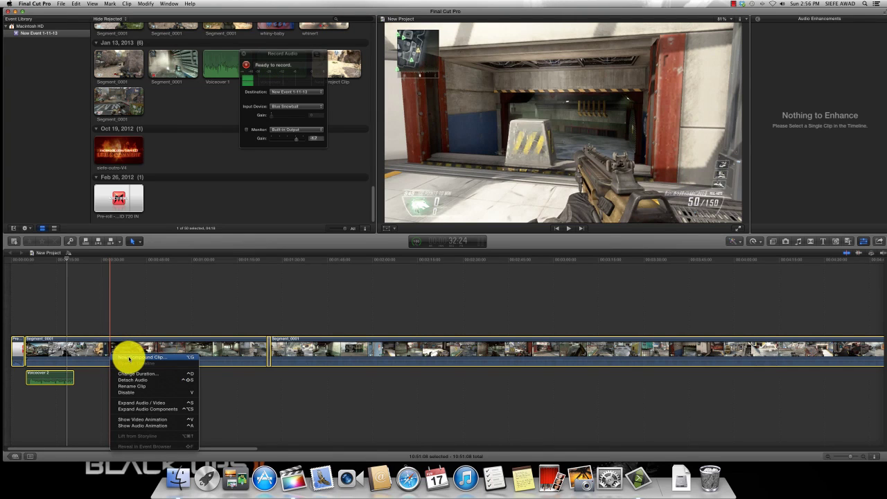
left_click(129, 357)
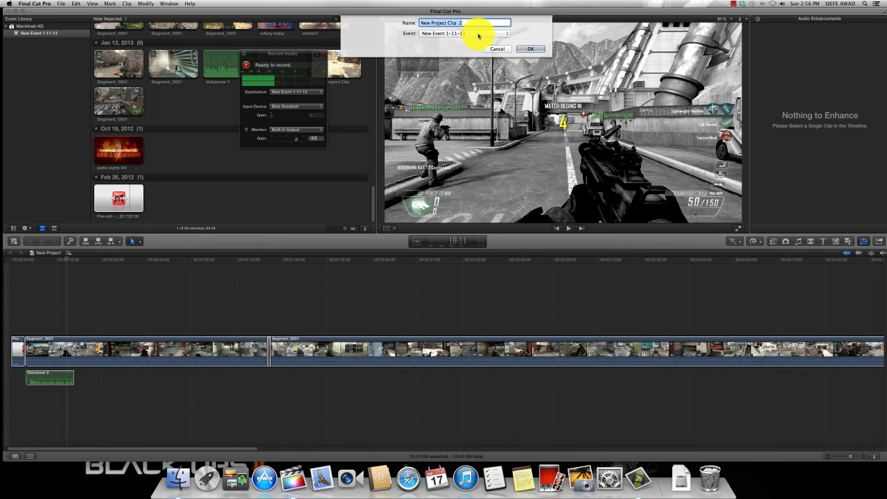
type("Final Cut Pro video")
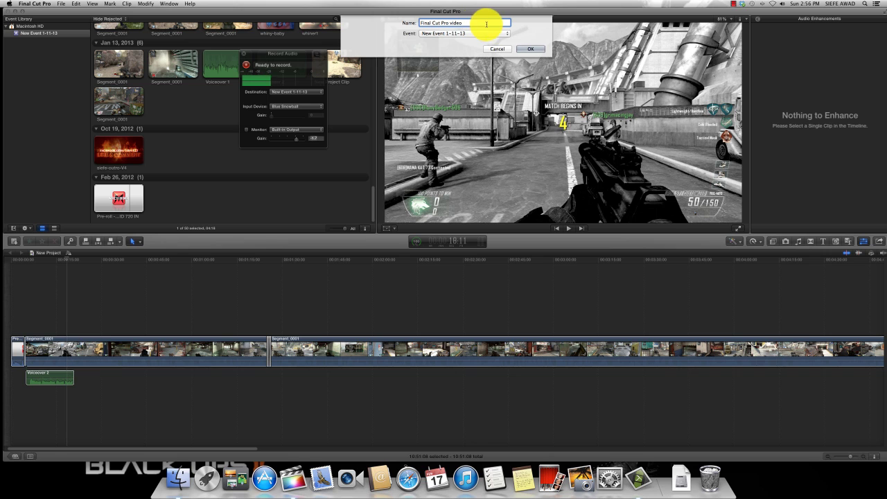
left_click(530, 49)
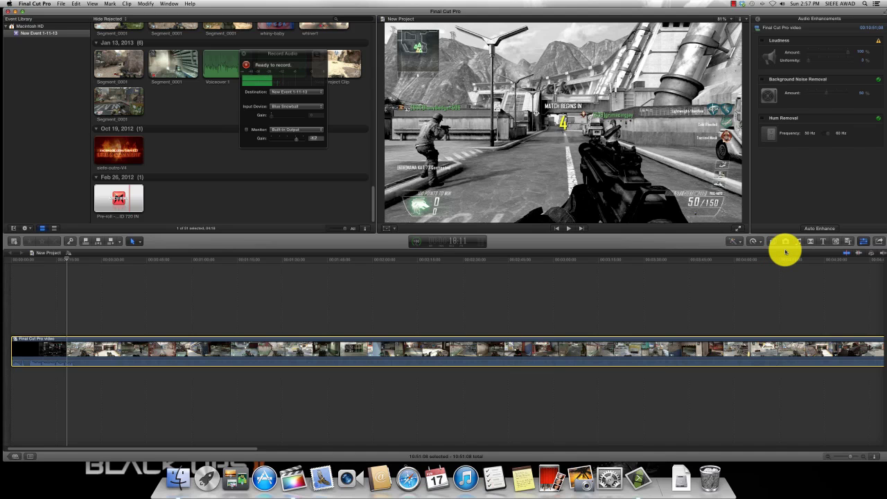
Open the Share Project menu from the toolbar's Share button.
left_click(879, 242)
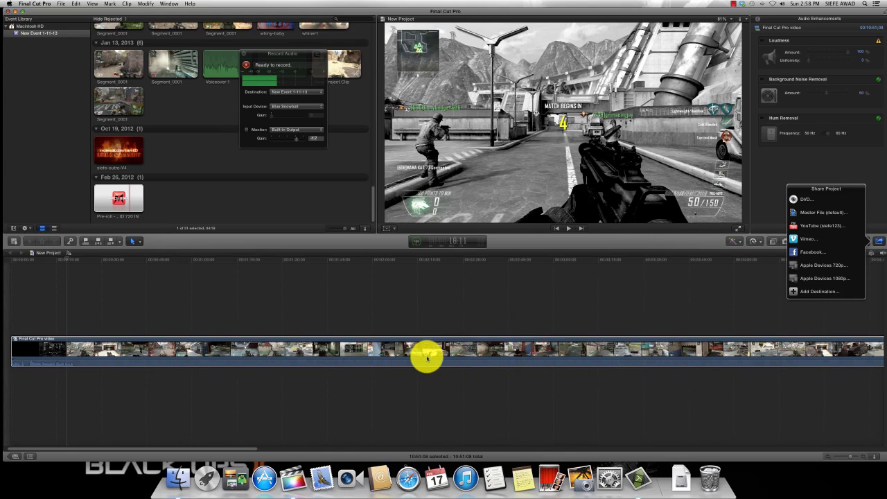
Select the 'Final Cut Pro video' compound clip and apply Edit > Undo New Compound Clip.
right_click(458, 357)
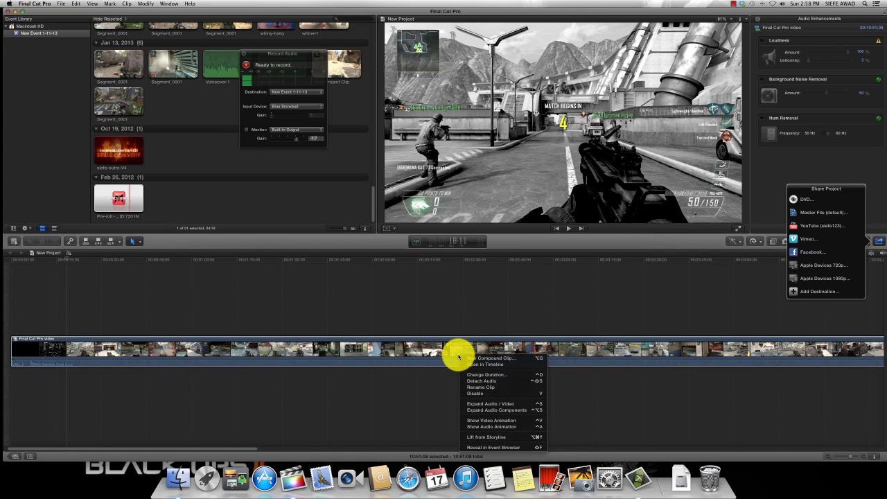
left_click(429, 320)
left_click(77, 4)
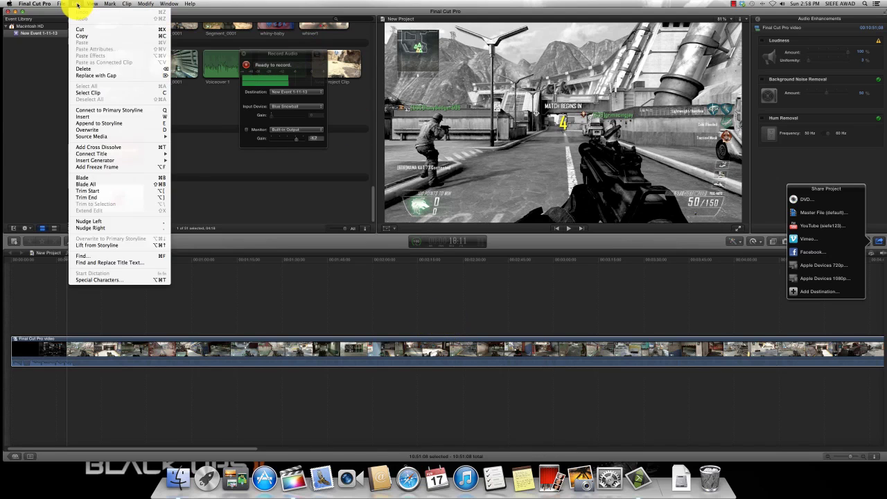
left_click(254, 363)
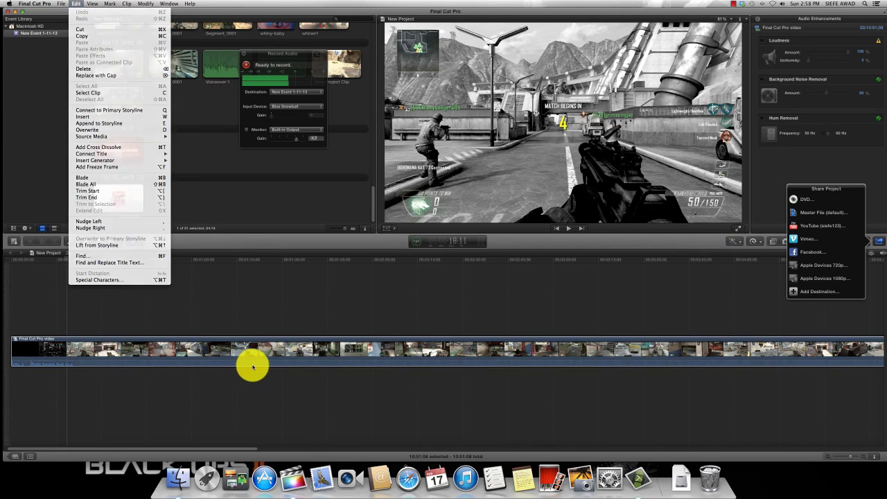
left_click(291, 358)
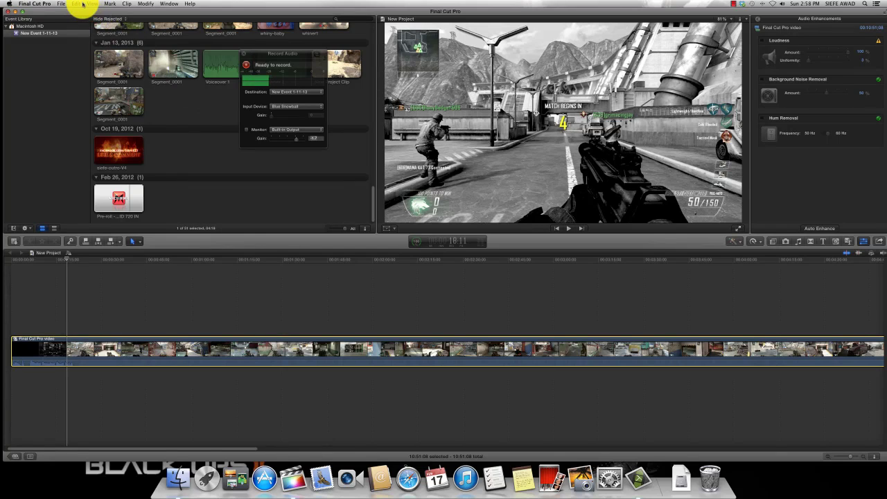
left_click(76, 4)
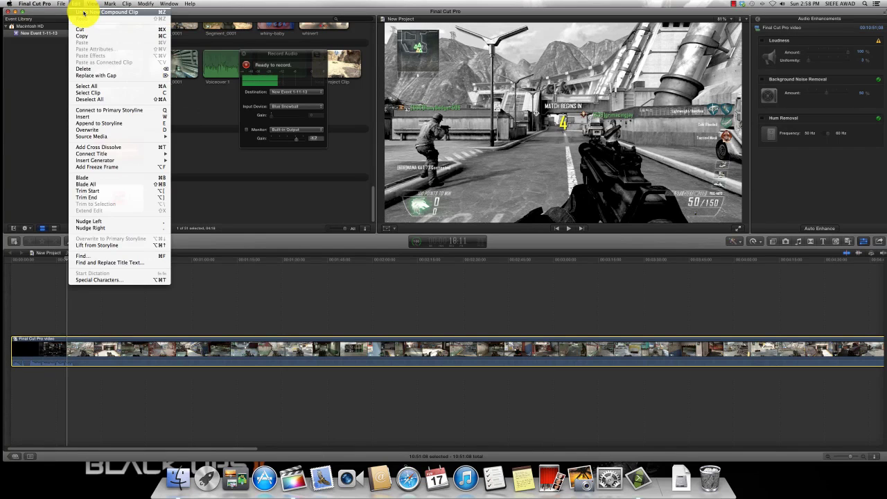
left_click(83, 13)
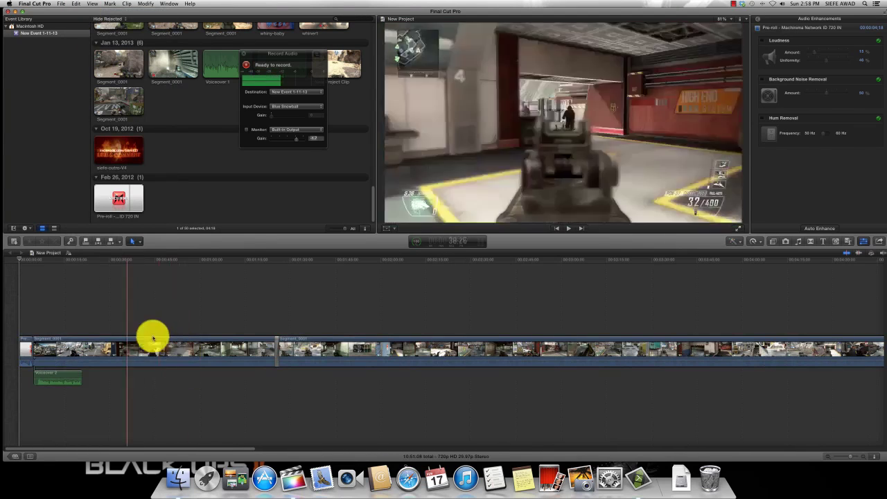